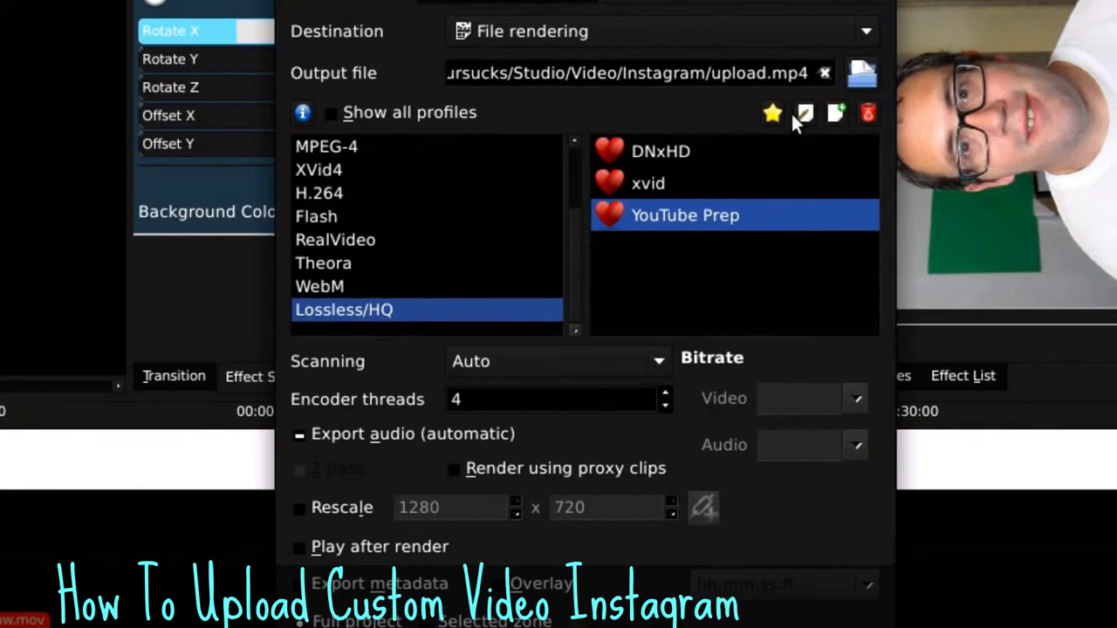
Step: Review the group, extension and encoding parameters of the YouTube Prep render profile
click(862, 188)
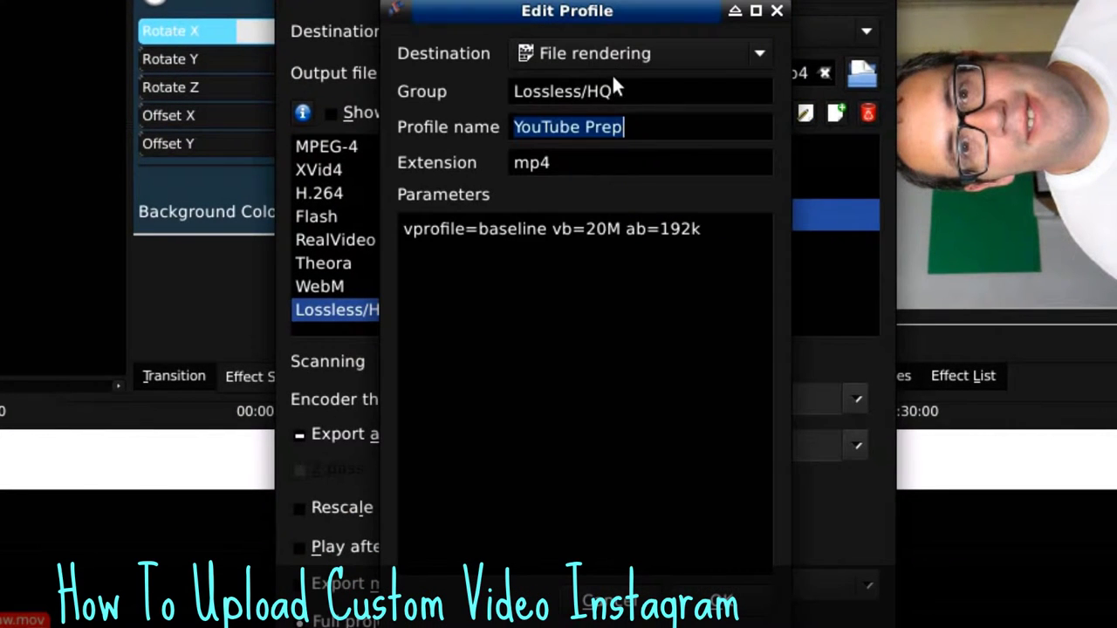
key(Tab)
click(602, 163)
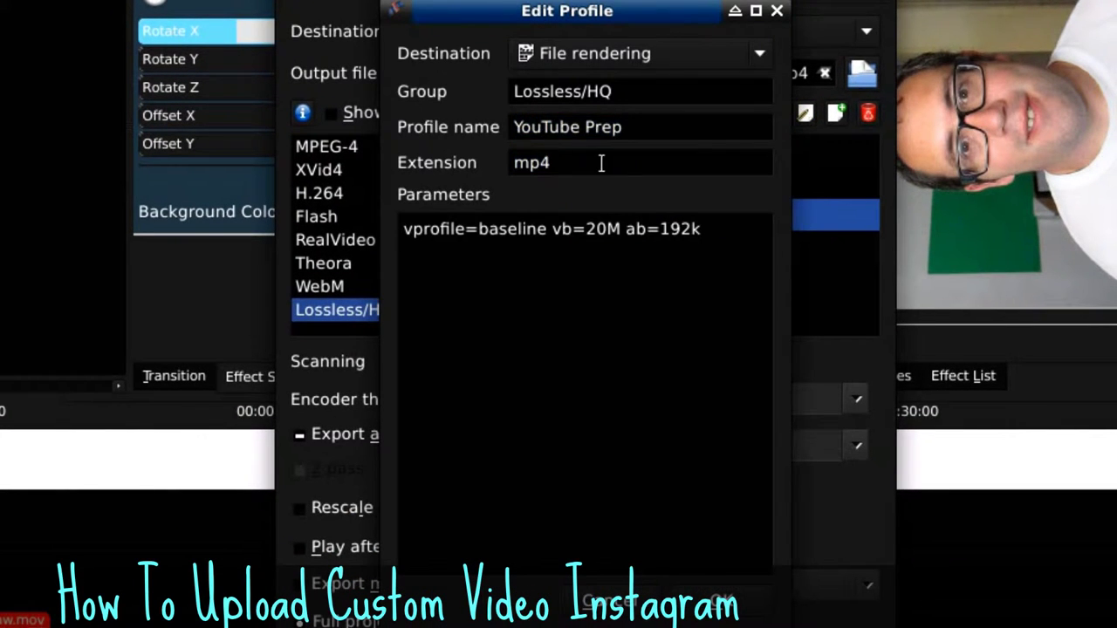
drag(404, 229, 622, 230)
click(552, 365)
click(648, 350)
click(689, 597)
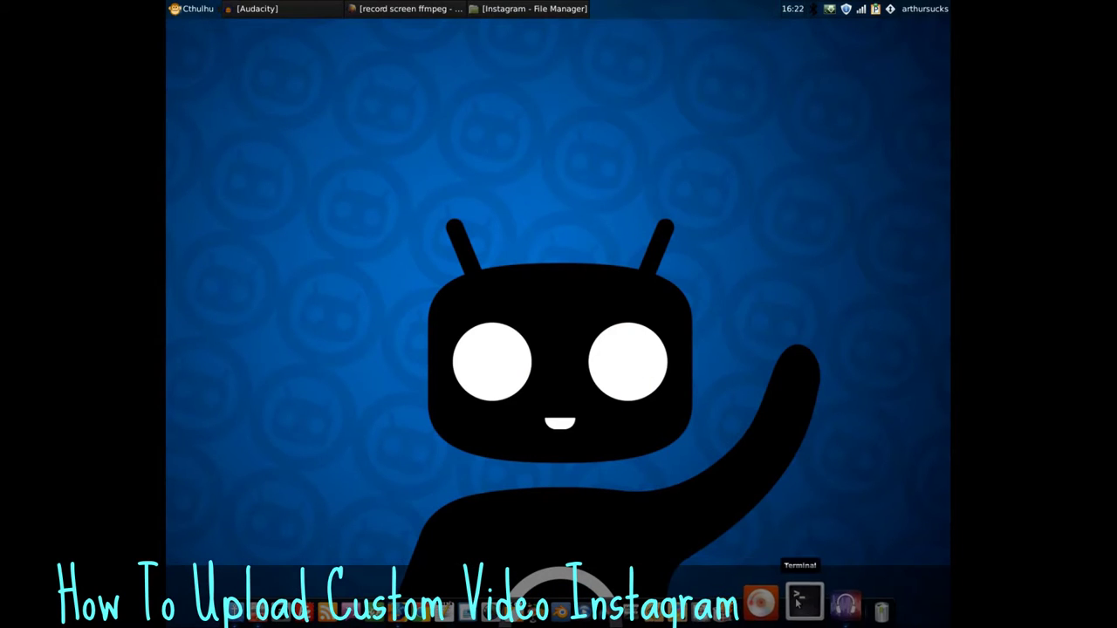
Step: Open a terminal and list the attached Android devices with sudo adb devices, entering the account password
click(796, 603)
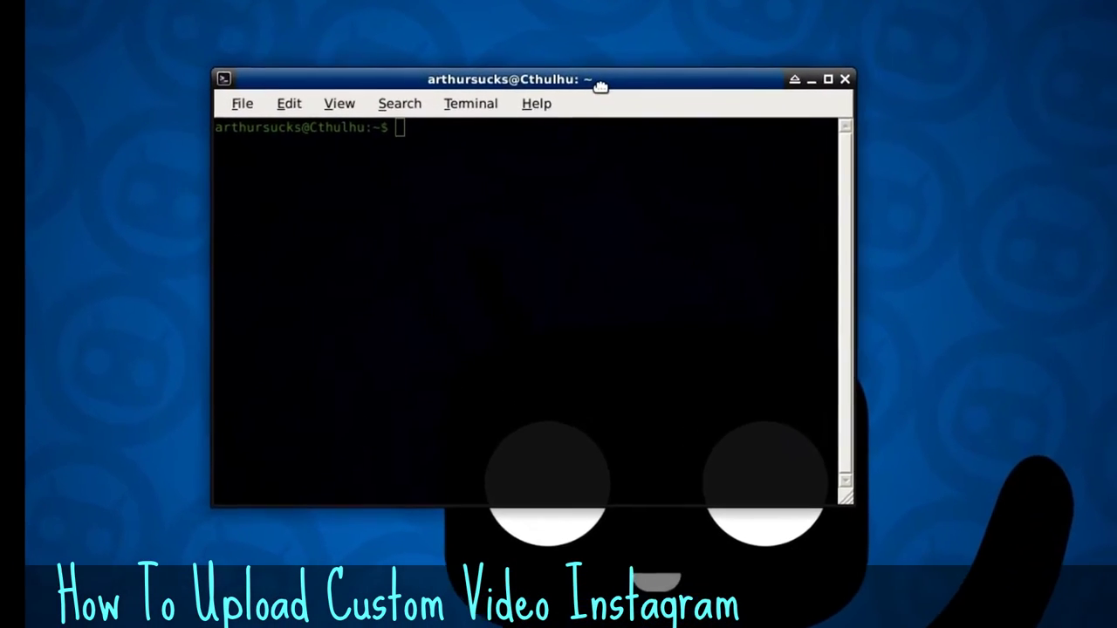
text(sudo)
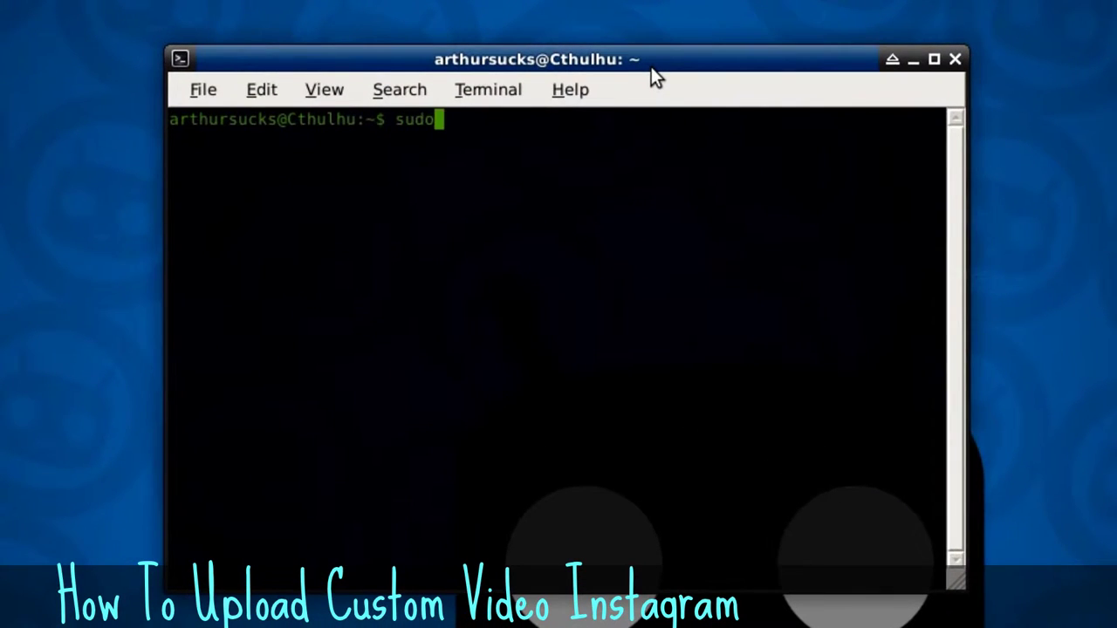
text( adb s)
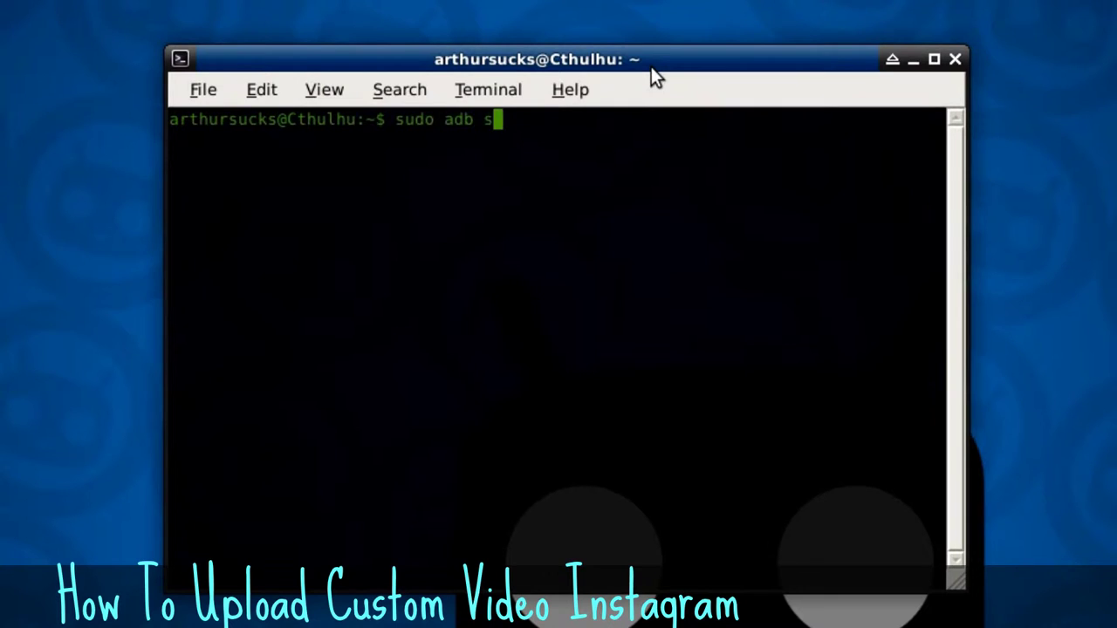
key(BackSpace)
text(deci)
key(BackSpace)
key(BackSpace)
text(vices)
key(Return)
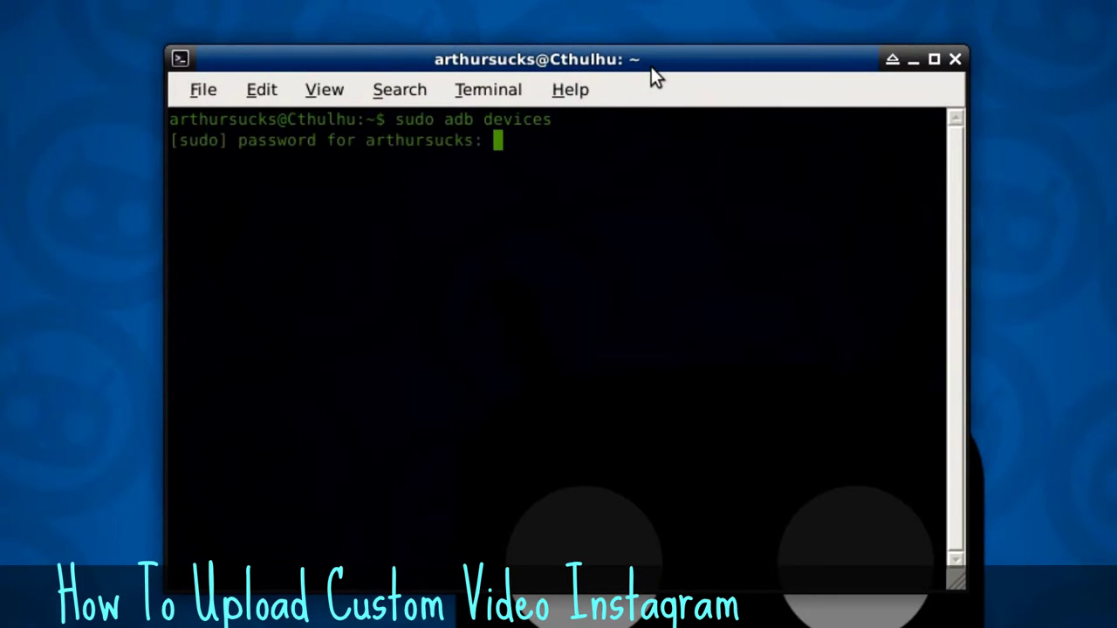
key(Return)
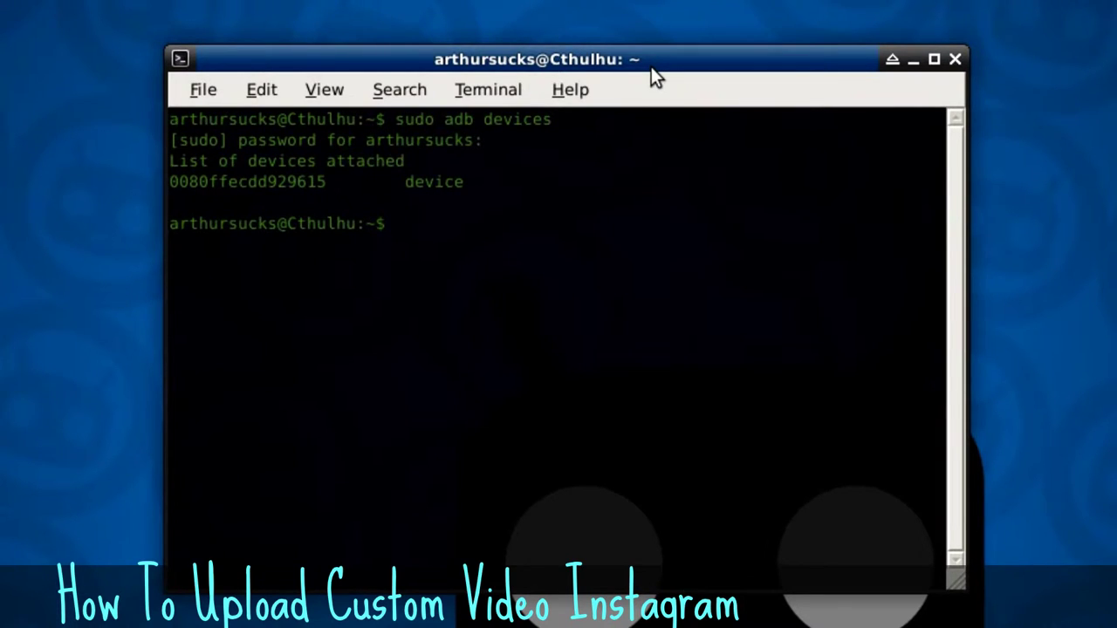
Step: Change to the ~/Studio/Video/Instagram/ directory and list its files
text(cd ~/St)
key(Tab)
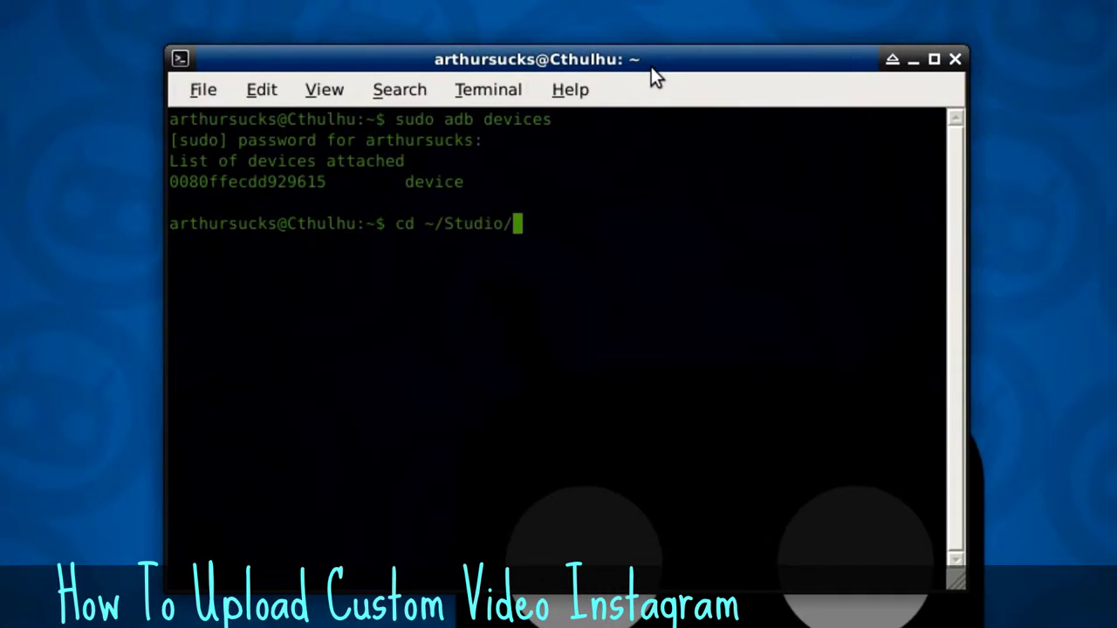
text(Vid)
key(Tab)
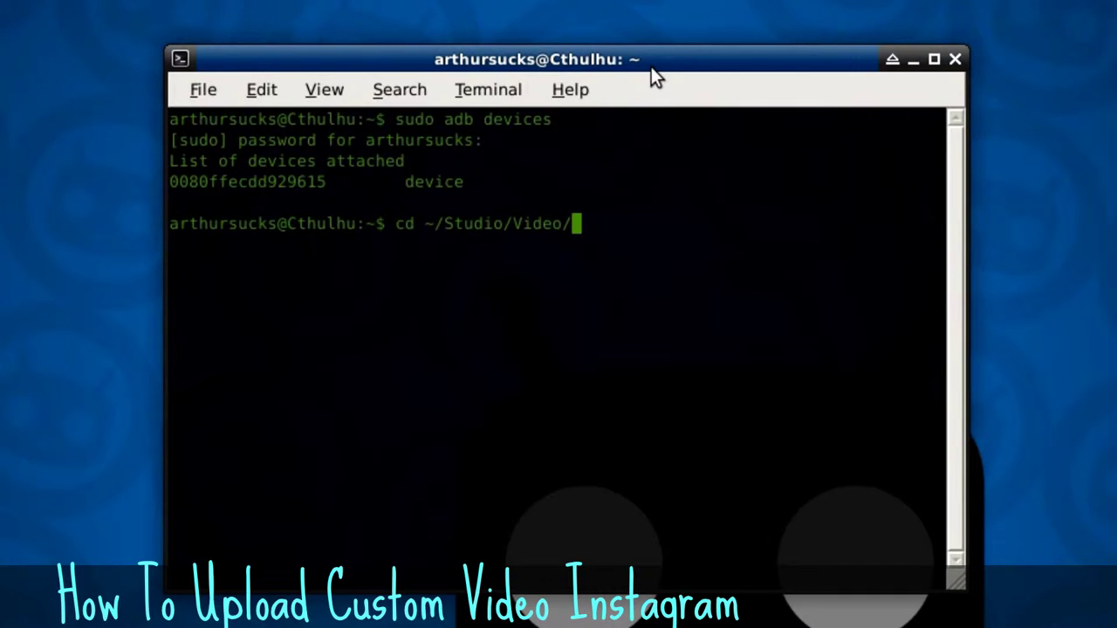
text(In)
key(Tab)
key(Return)
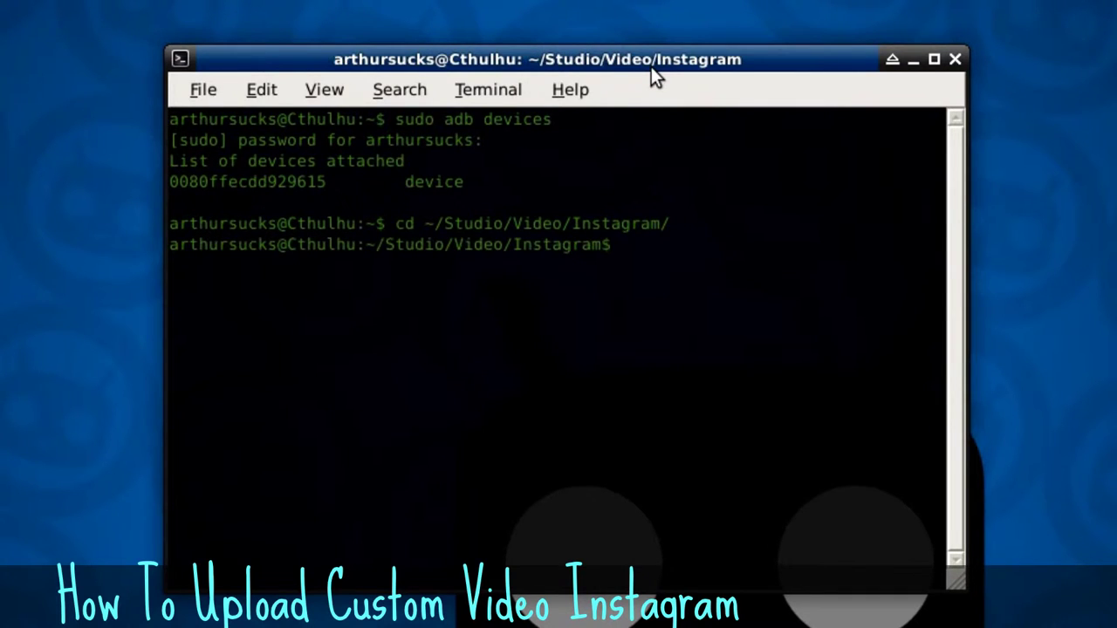
text(ls)
key(Return)
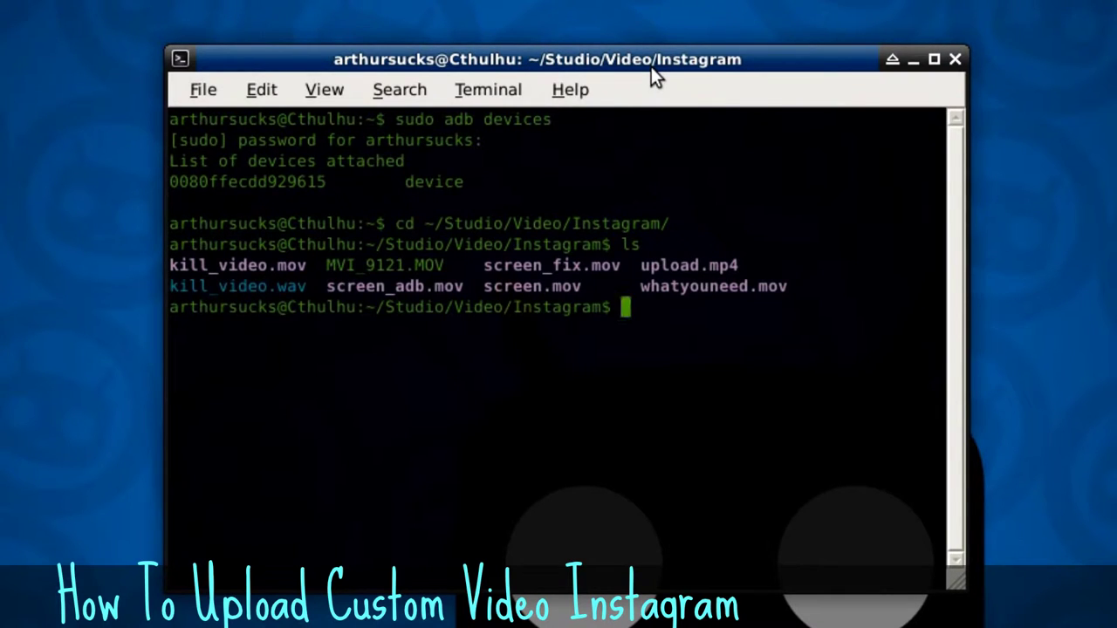
Step: Push upload.mp4 to the phone's /sdcard/Video/ folder with adb
text(adb push)
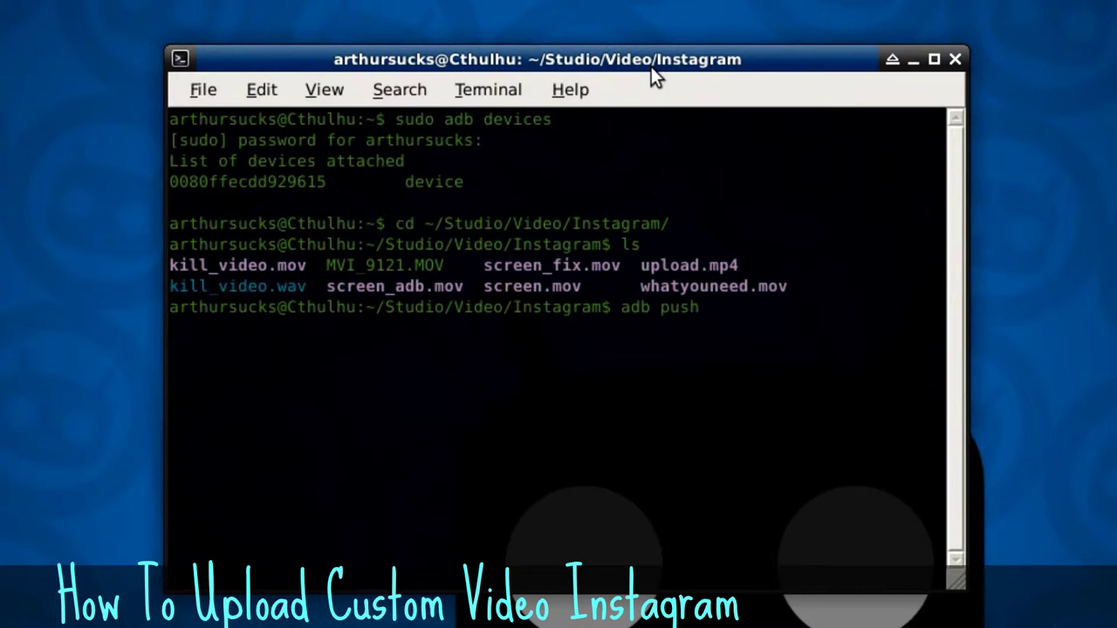
text(up)
key(Tab)
text(/)
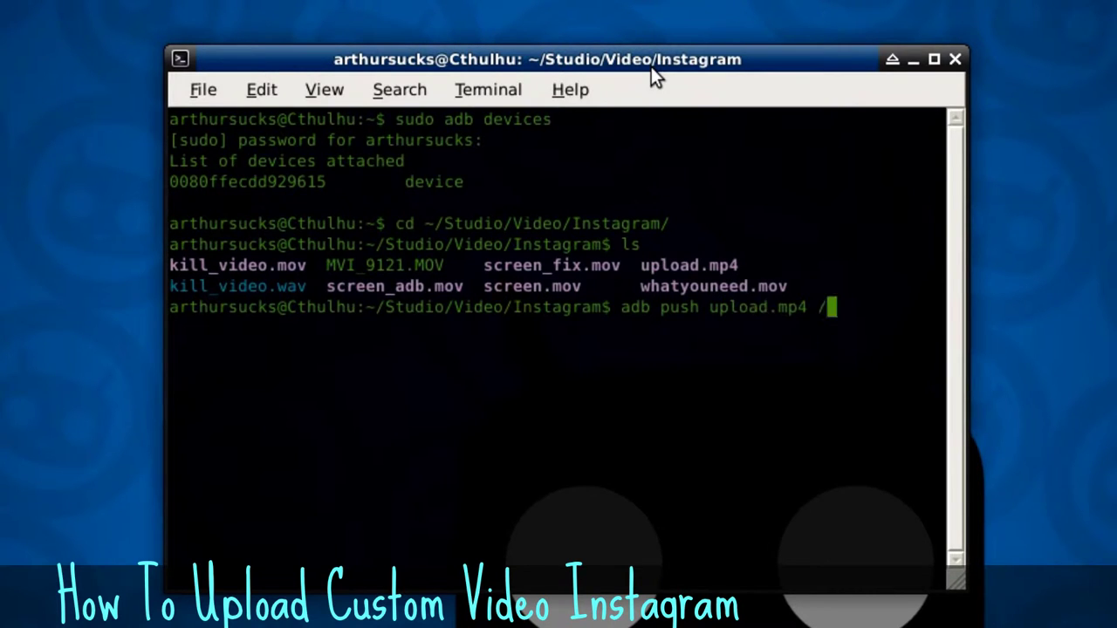
text(sdcar)
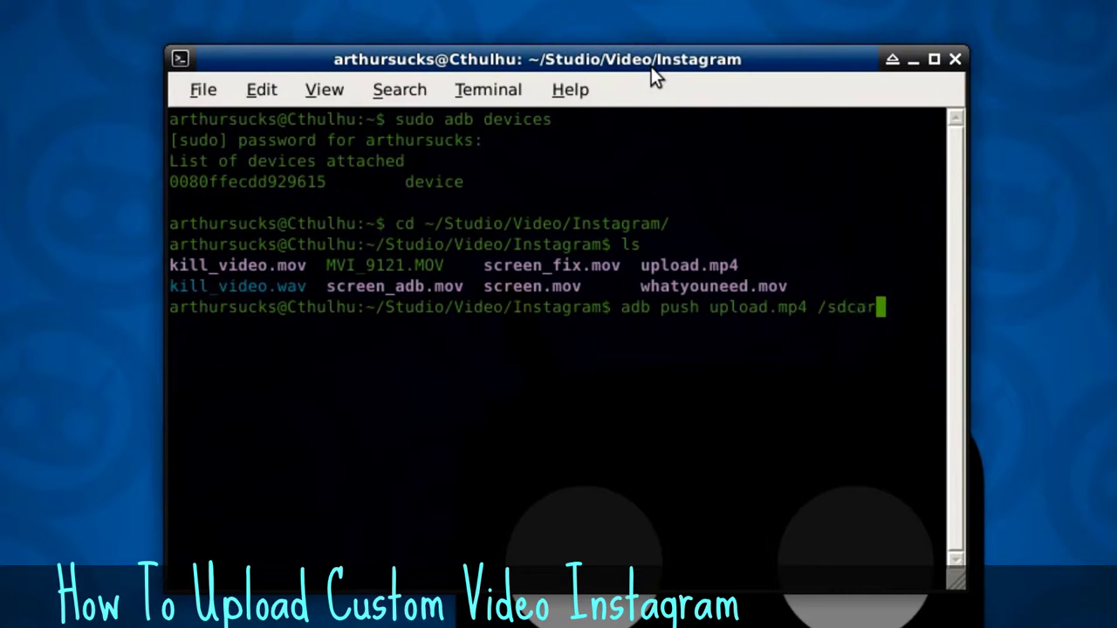
text(d/Vide)
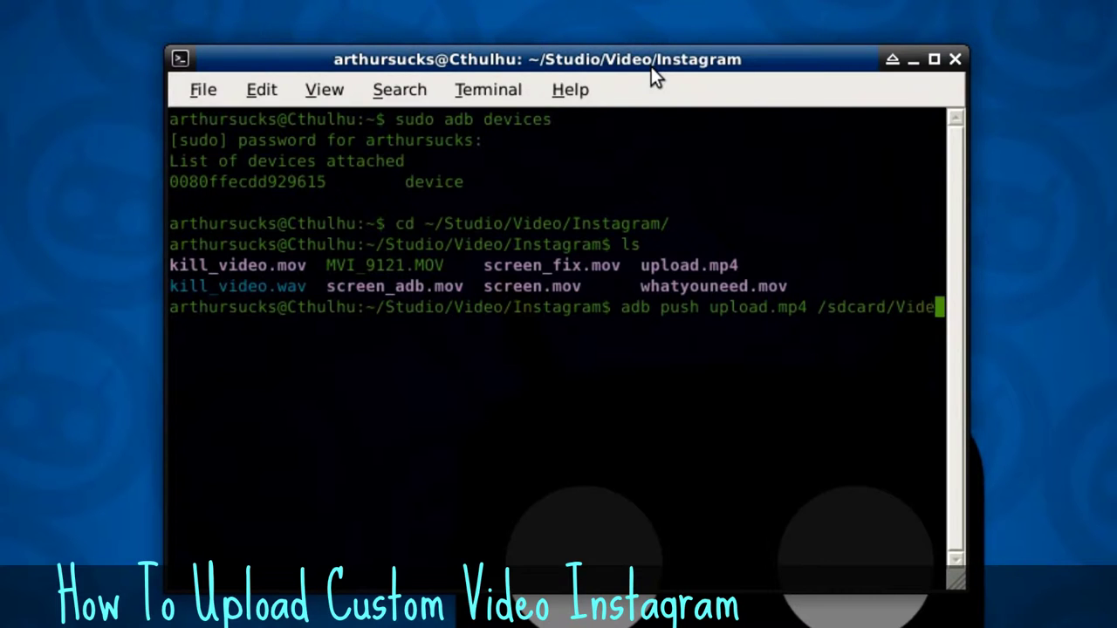
text(o/)
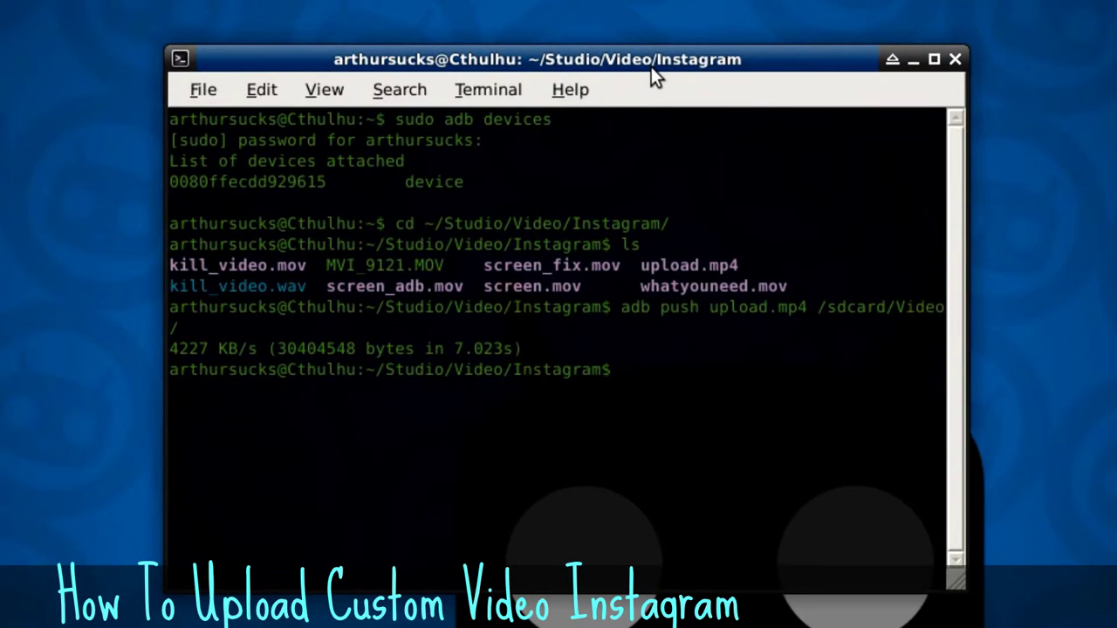
Step: Start an adb shell and change to the VID_20130815_154922_session_0 folder under sdcard/Android/data/com.instagram.android/files/videos/
text(adb shell)
key(Return)
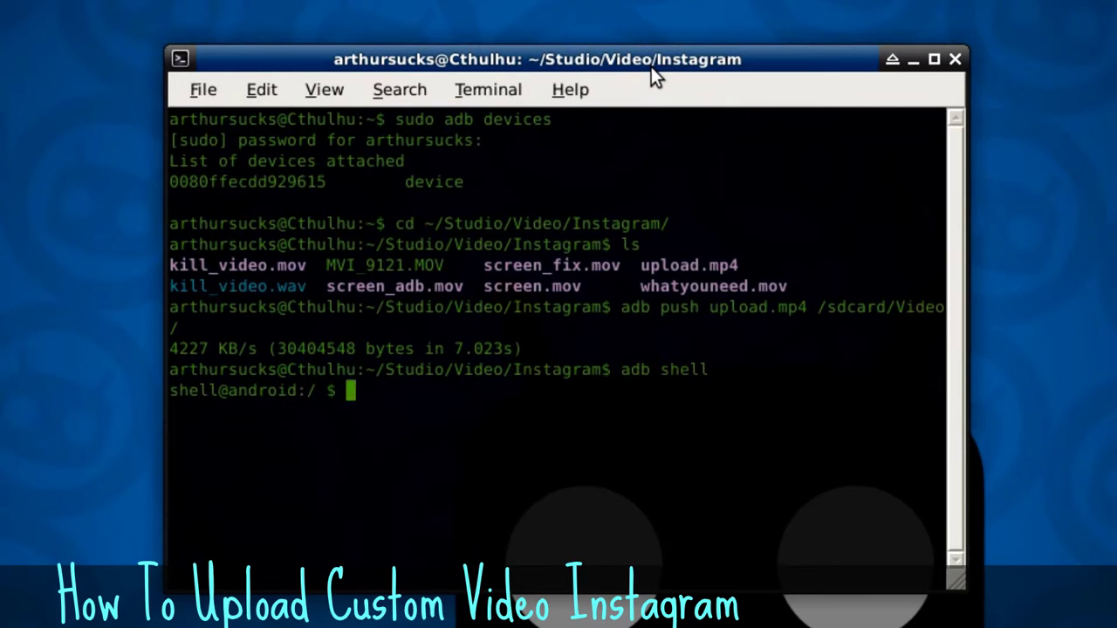
text(cd )
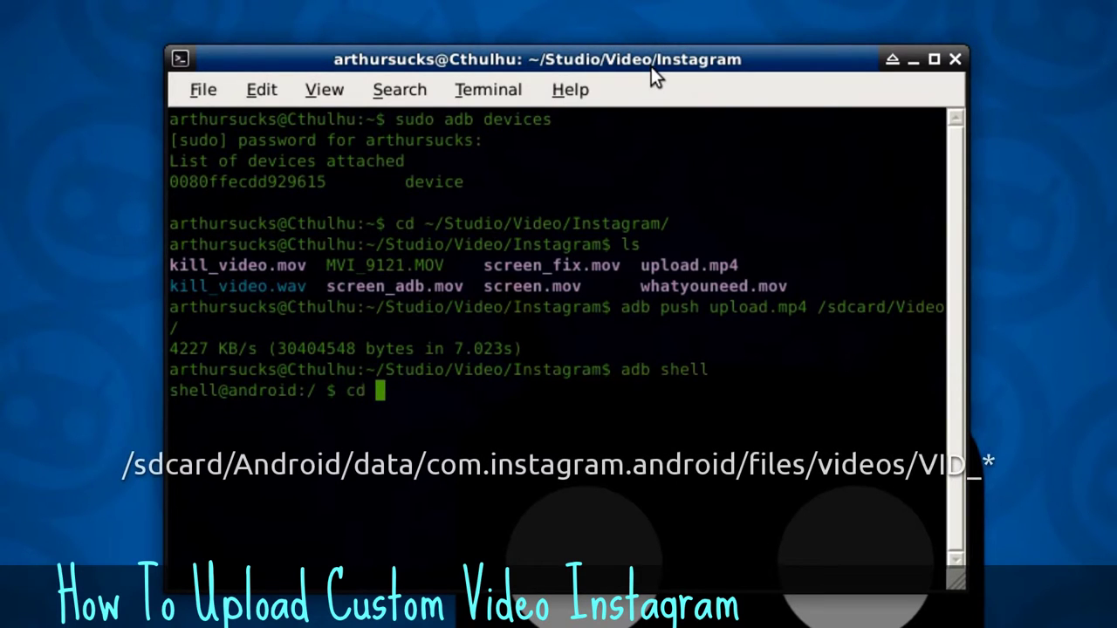
text(sdcar)
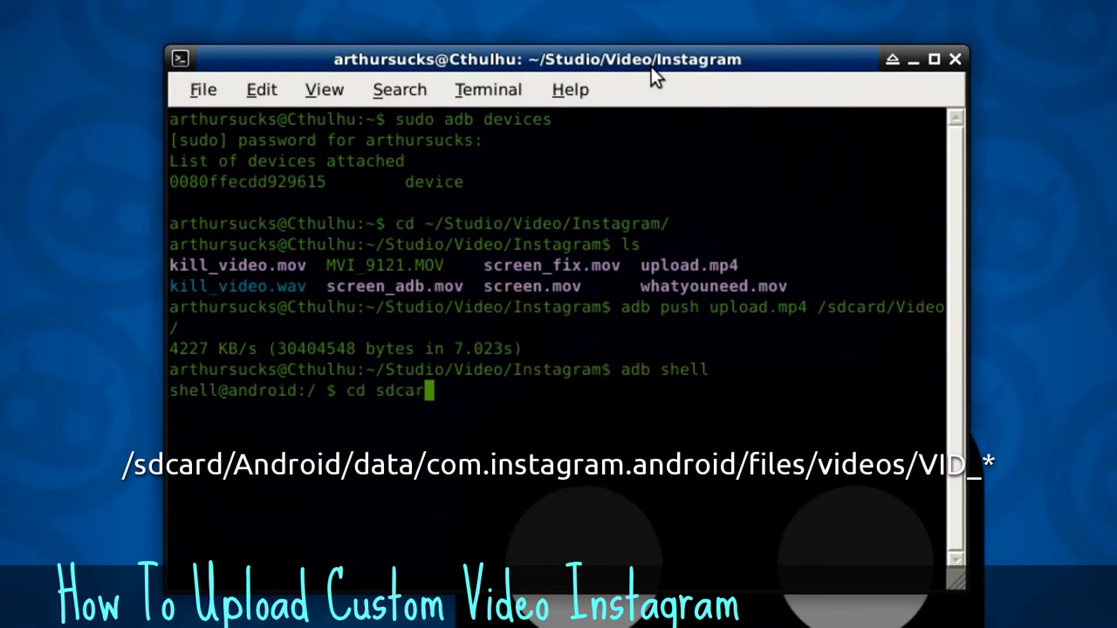
text(d/Android/f)
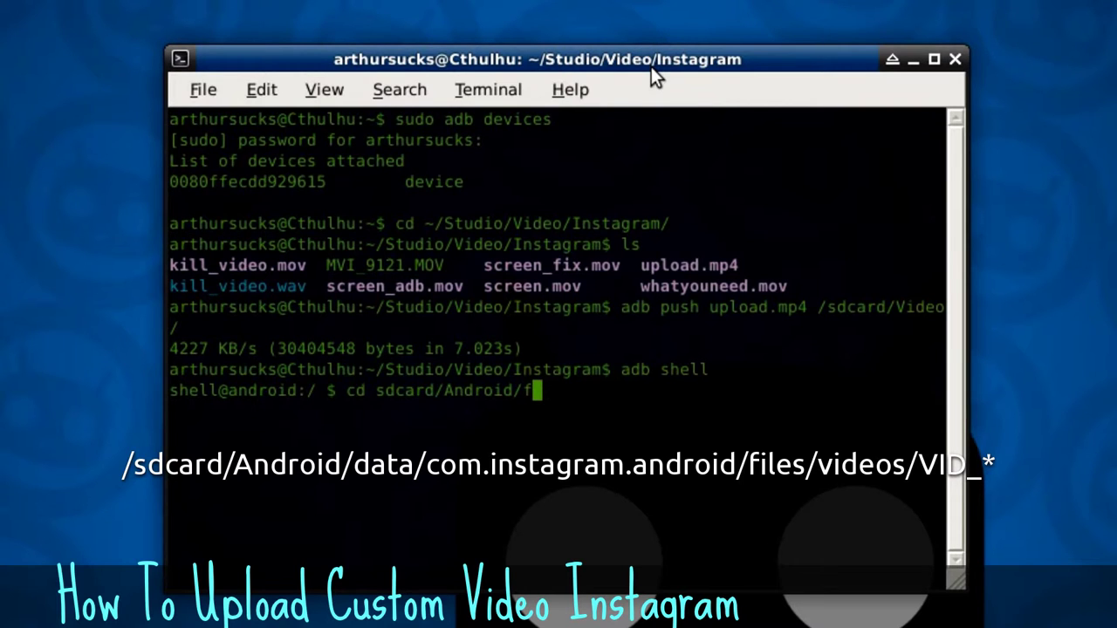
key(Tab)
key(Tab)
text(data/)
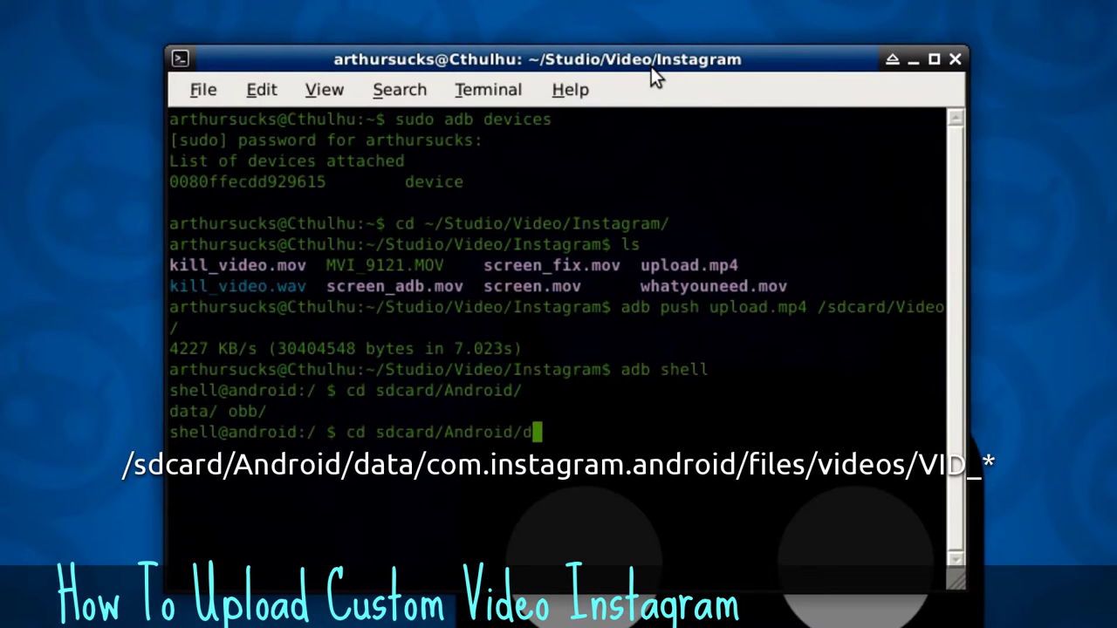
key(Tab)
key(Tab)
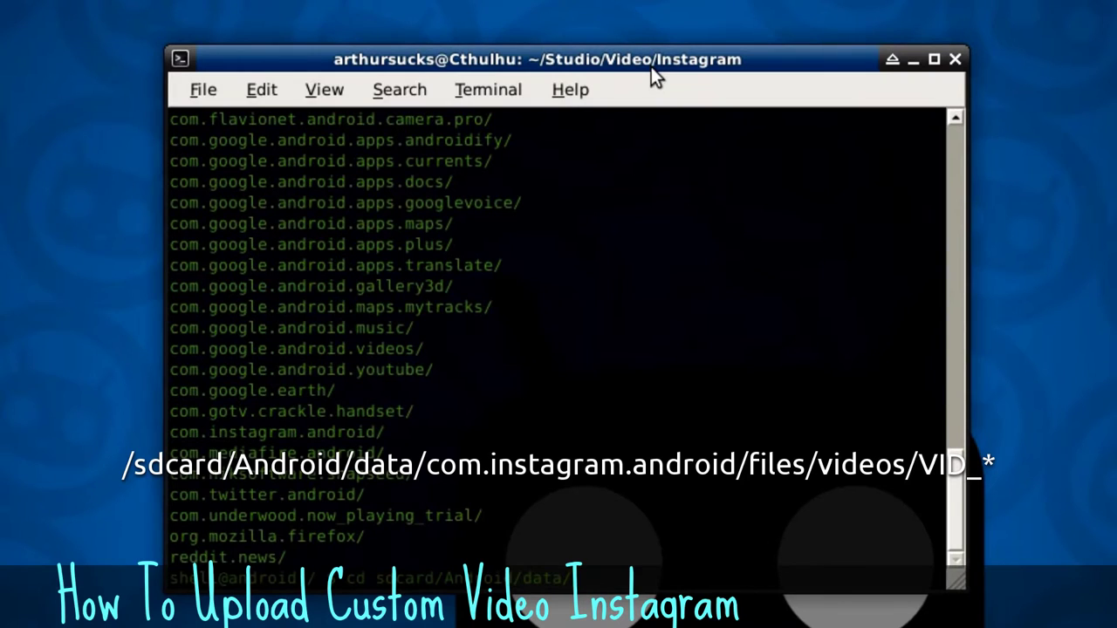
text(com.i)
key(Tab)
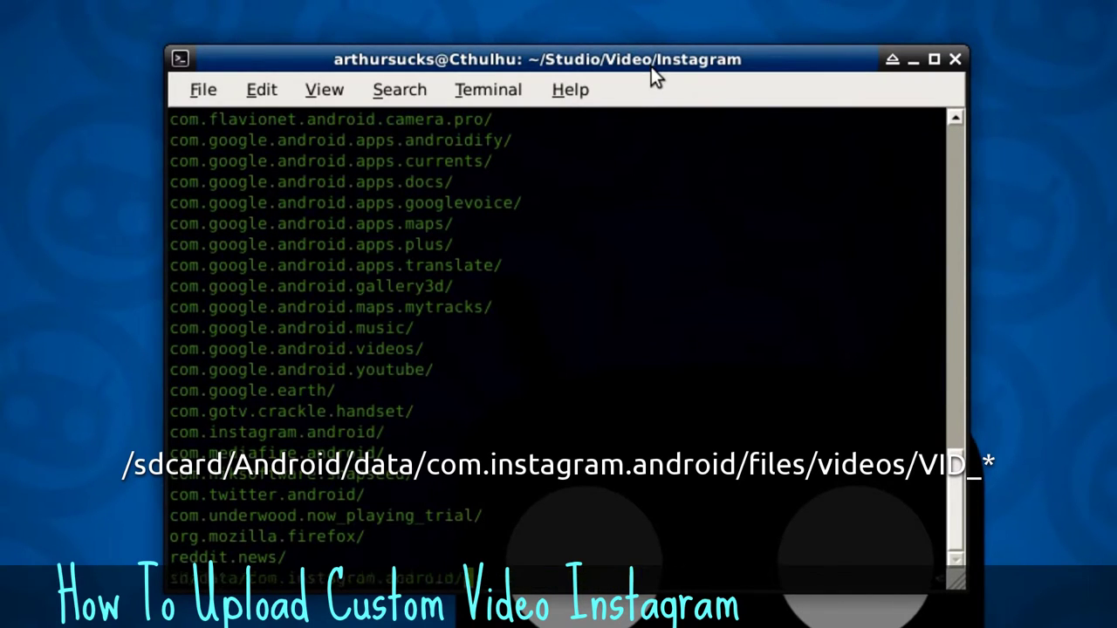
text(f)
key(Tab)
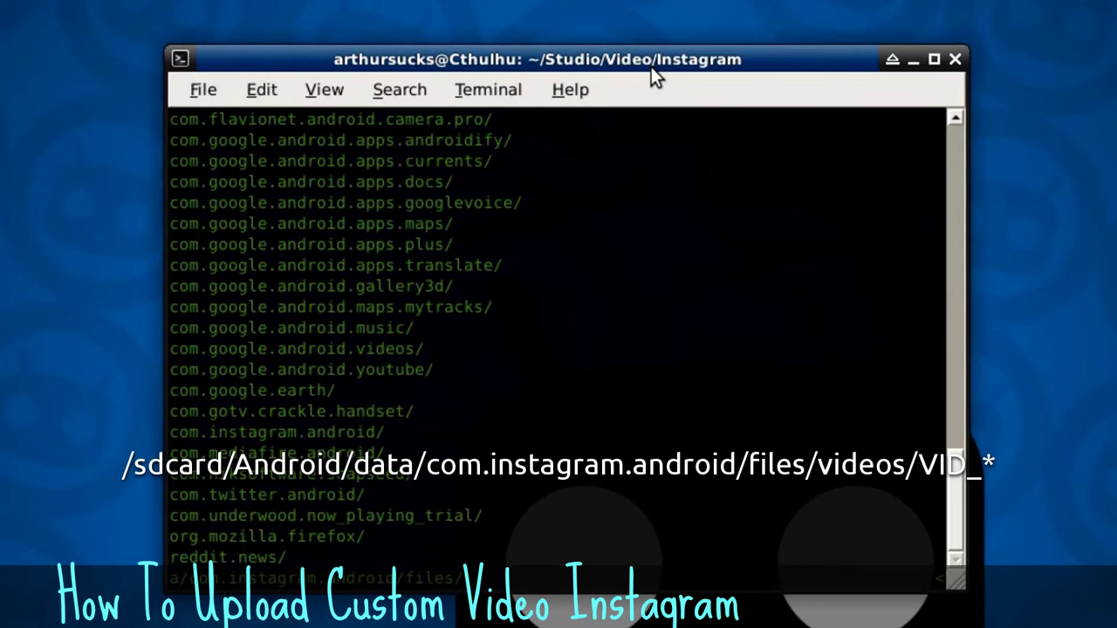
text(v)
key(Tab)
text(V)
key(Tab)
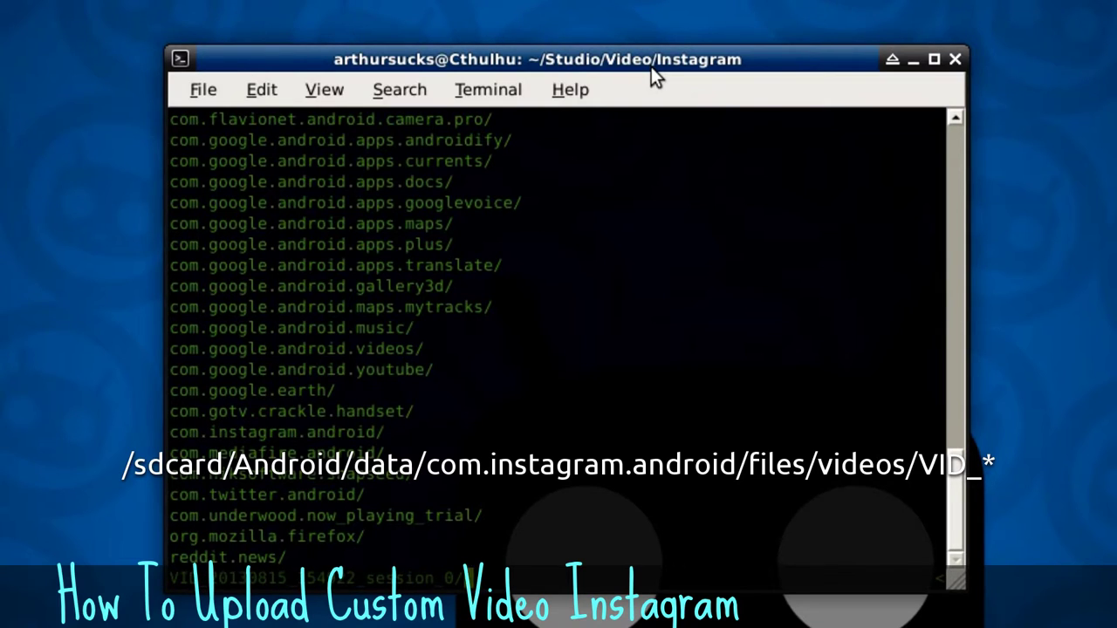
key(Return)
Step: List the session folder's files and remove VID_20130815_154927_recorded.mp4
text(ls)
key(Return)
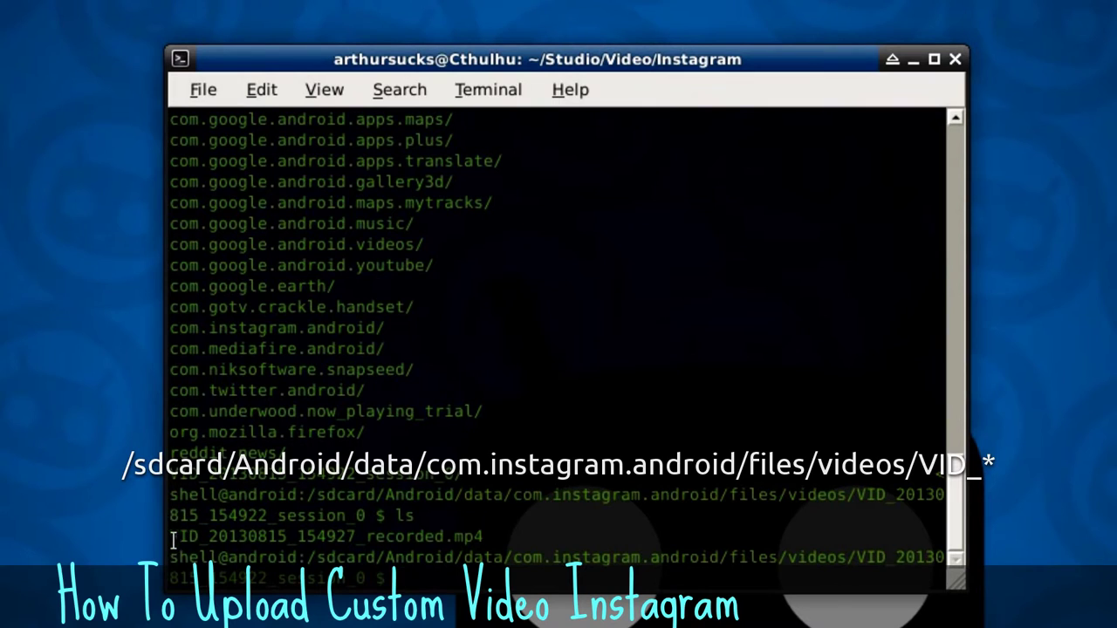
drag(170, 536, 483, 536)
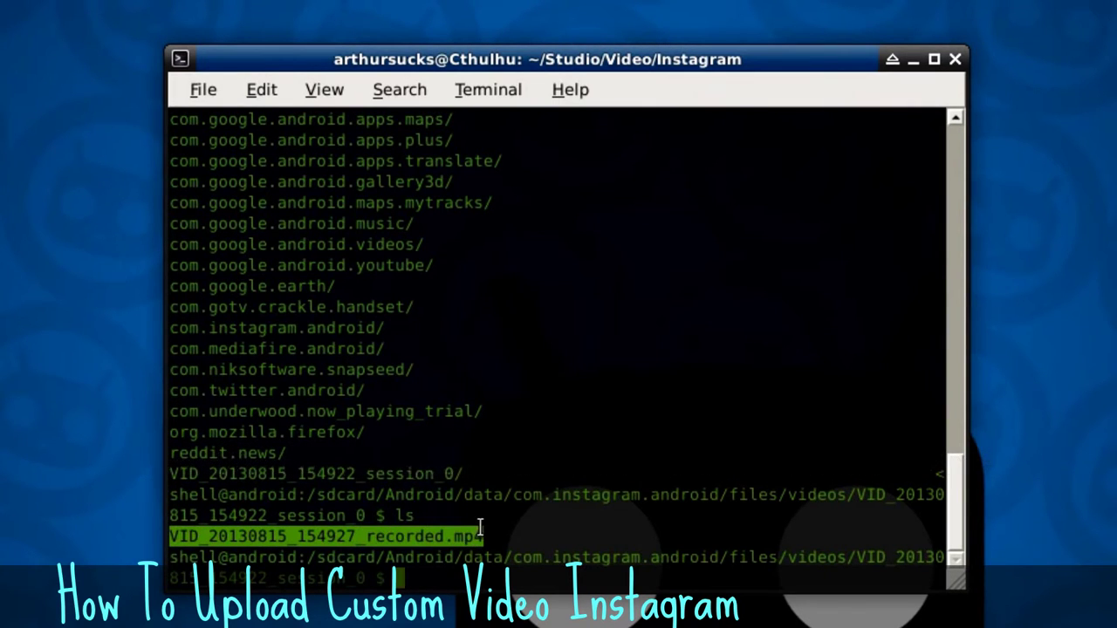
right_click(461, 534)
key(Escape)
click(533, 548)
text(rm )
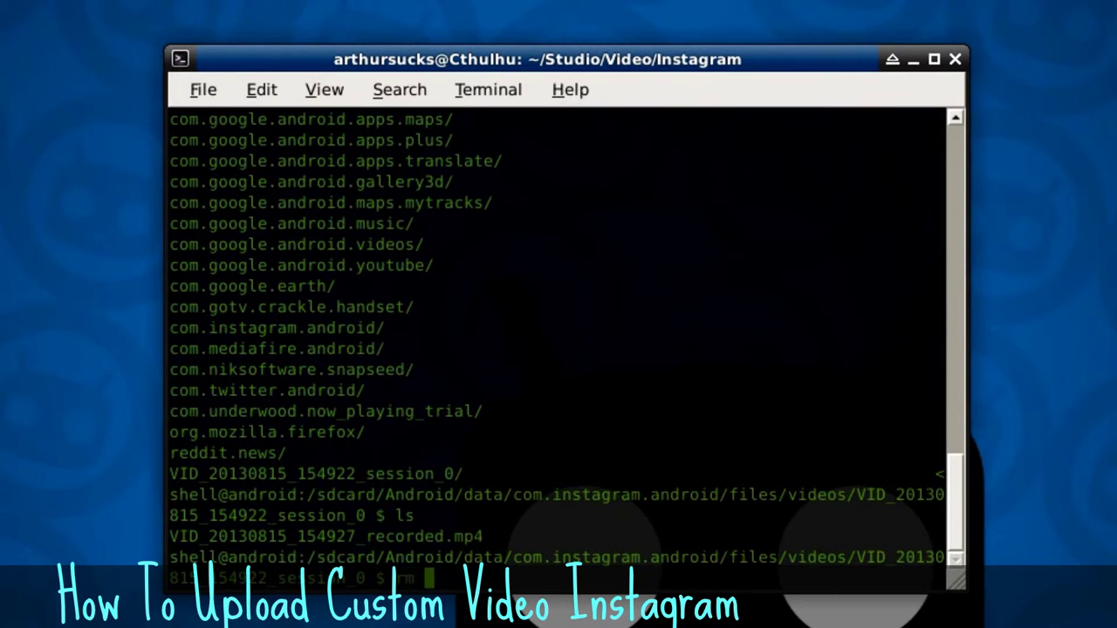
text(VID)
key(Tab)
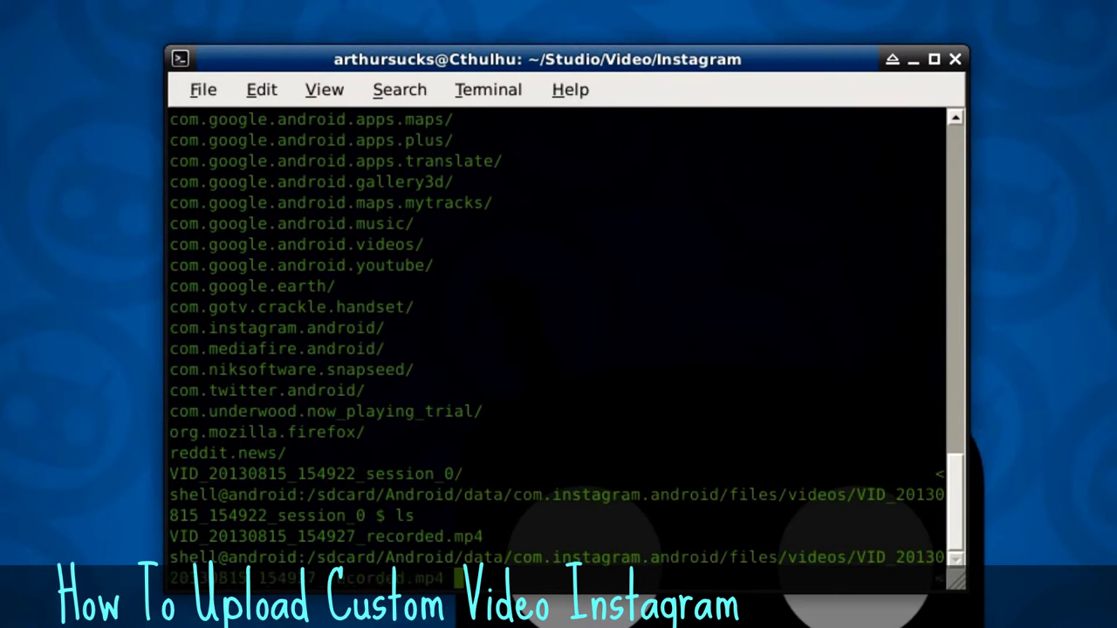
key(Return)
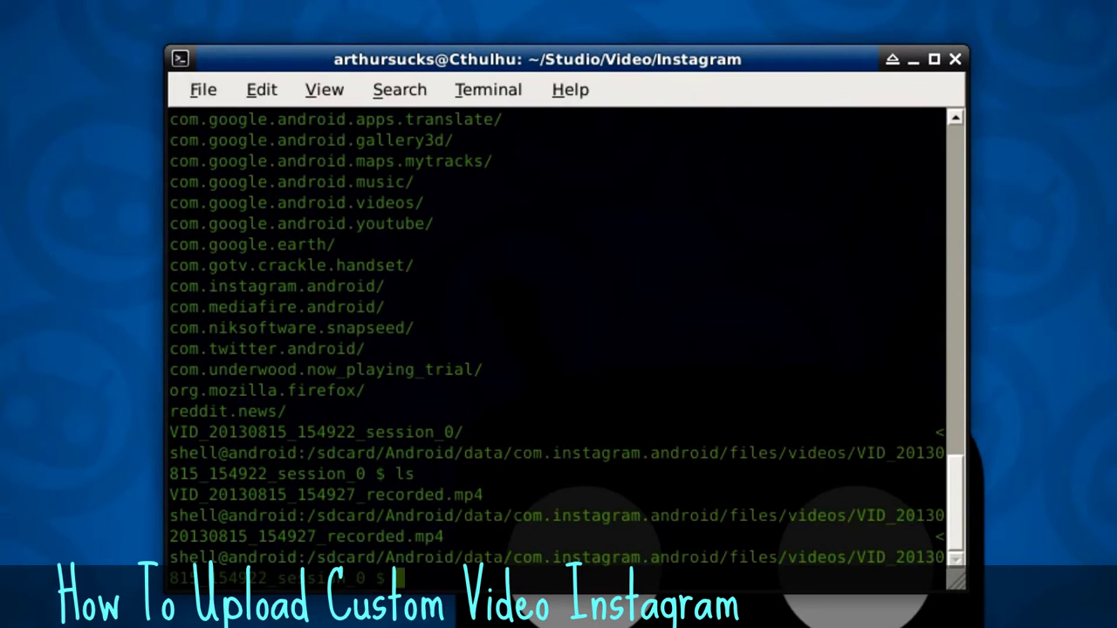
Step: Copy /sdcard/Video/upload.mp4 into the current session folder and list the folder's contents
text(cp /sdca)
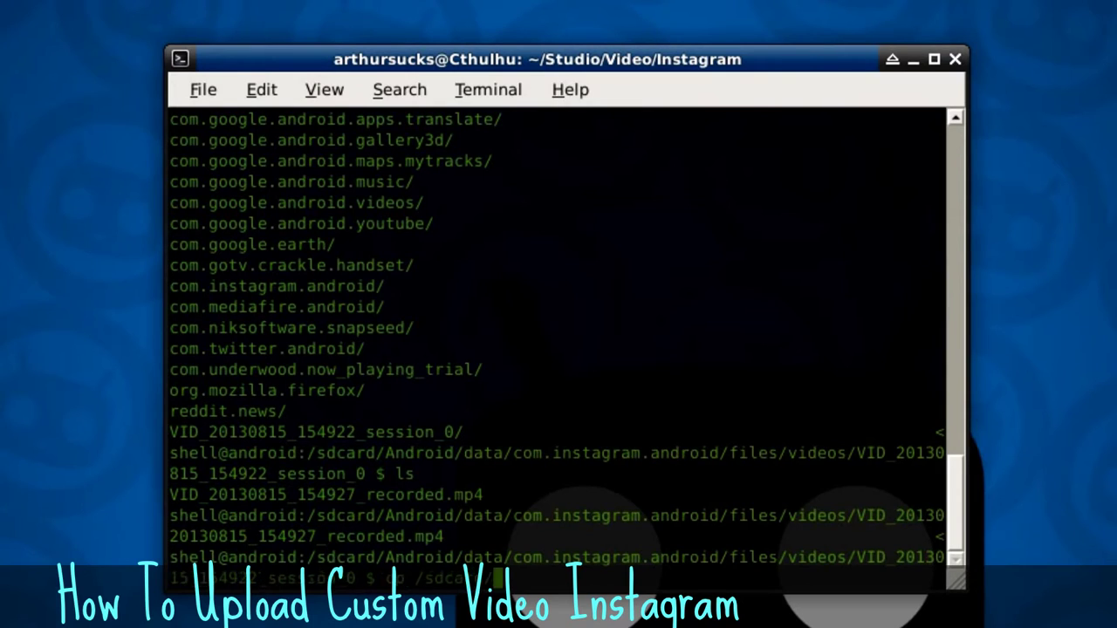
text(rd/Video/upl)
key(Tab)
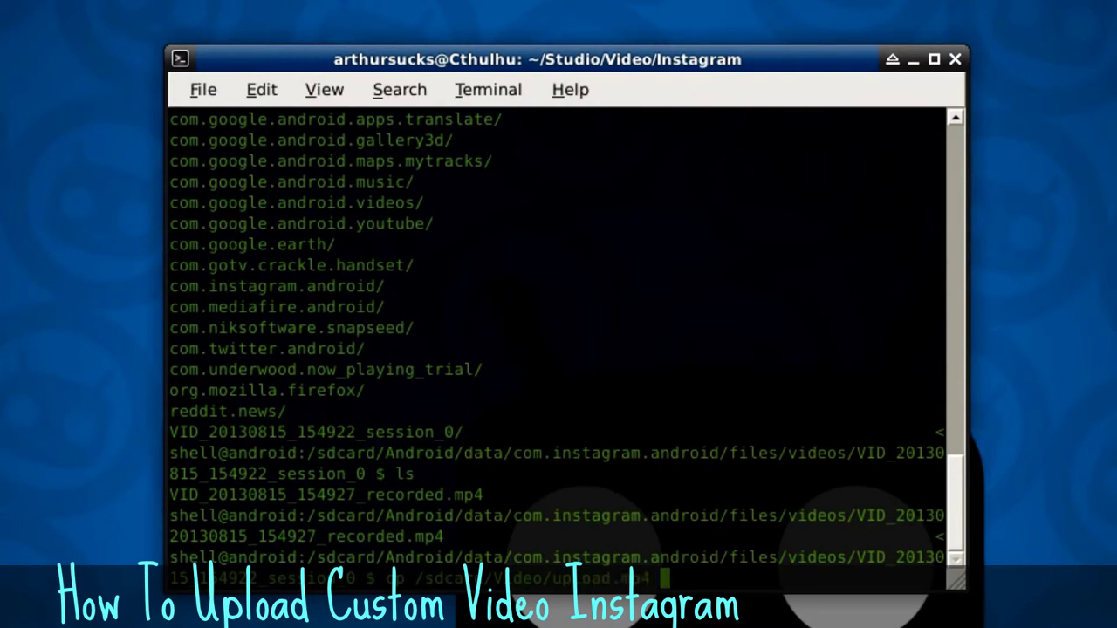
text(.)
key(Return)
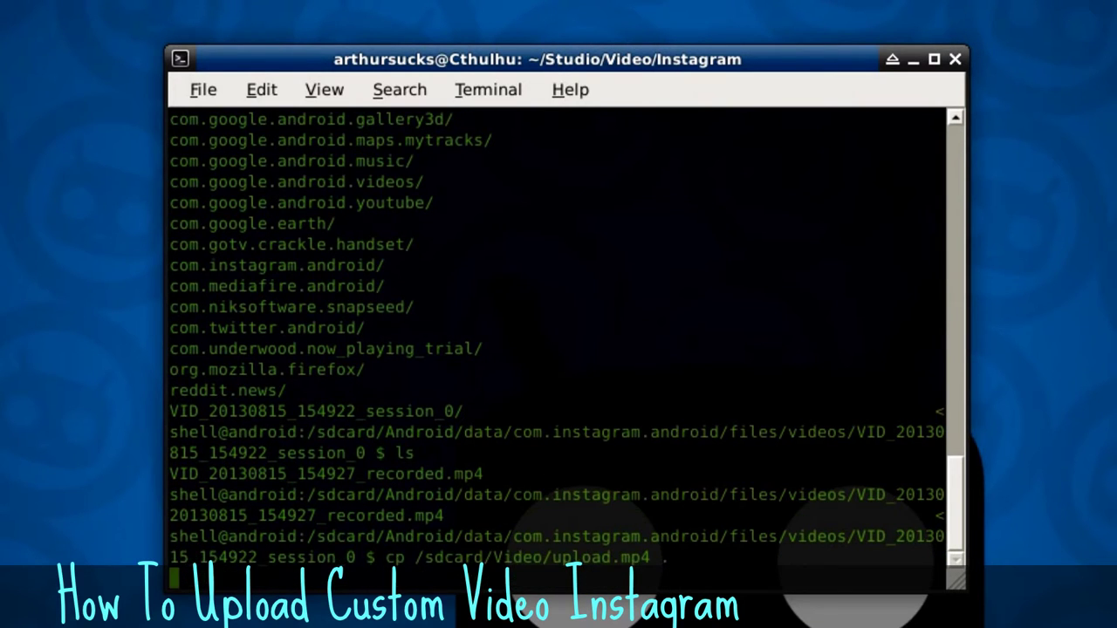
text(ls)
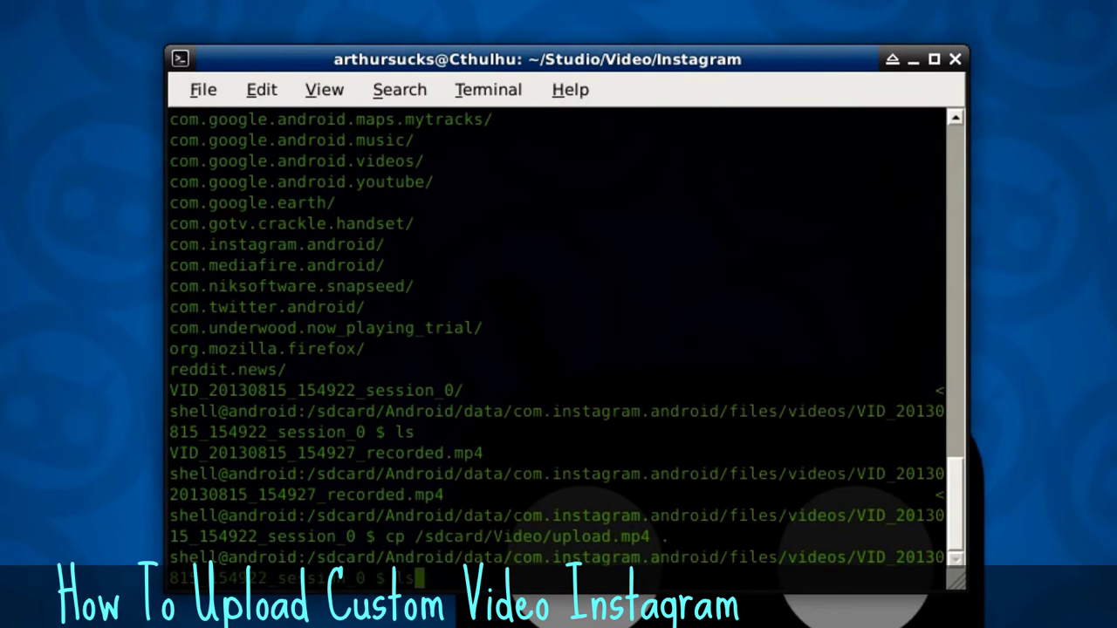
key(Return)
Step: Rename upload.mp4 in the session folder to VID_20130815_154927_recorded.mp4
text(mv )
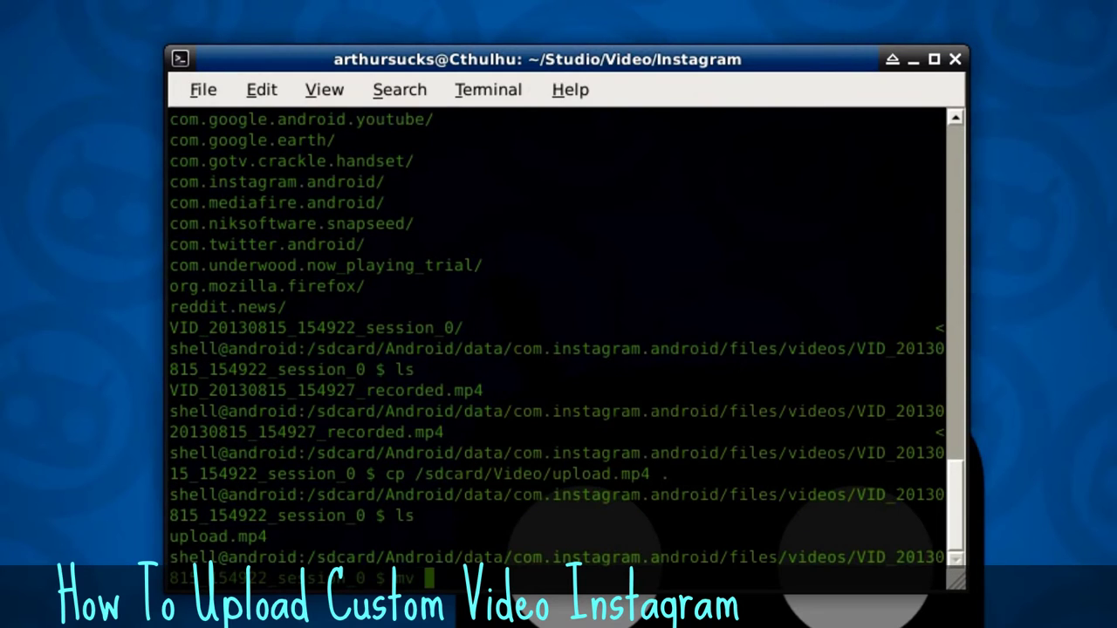
text(up)
key(Tab)
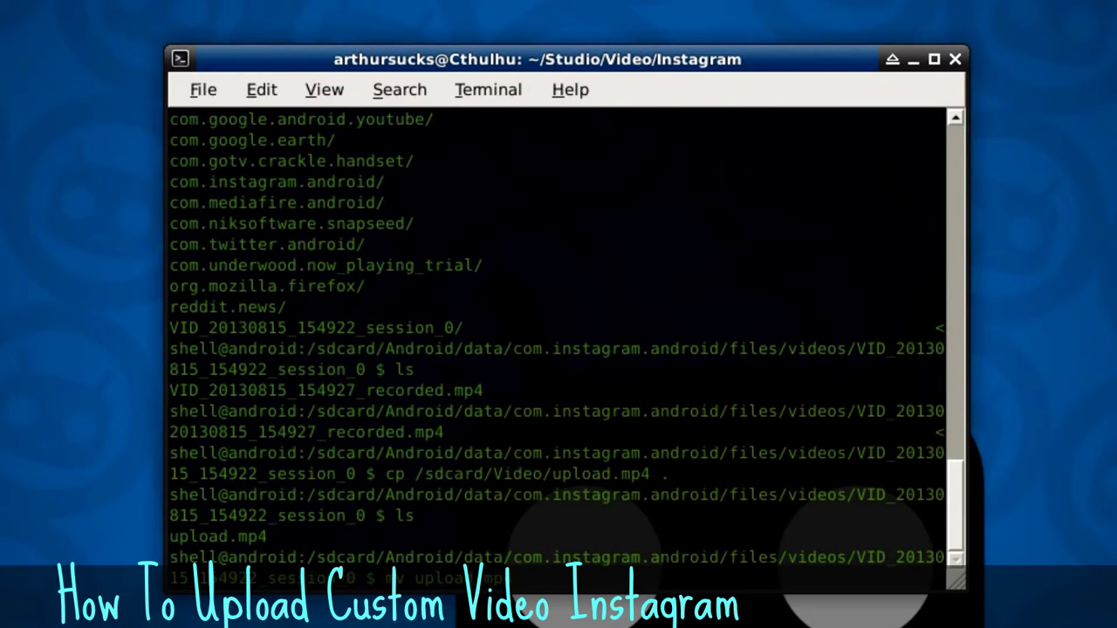
text(V)
key(Tab)
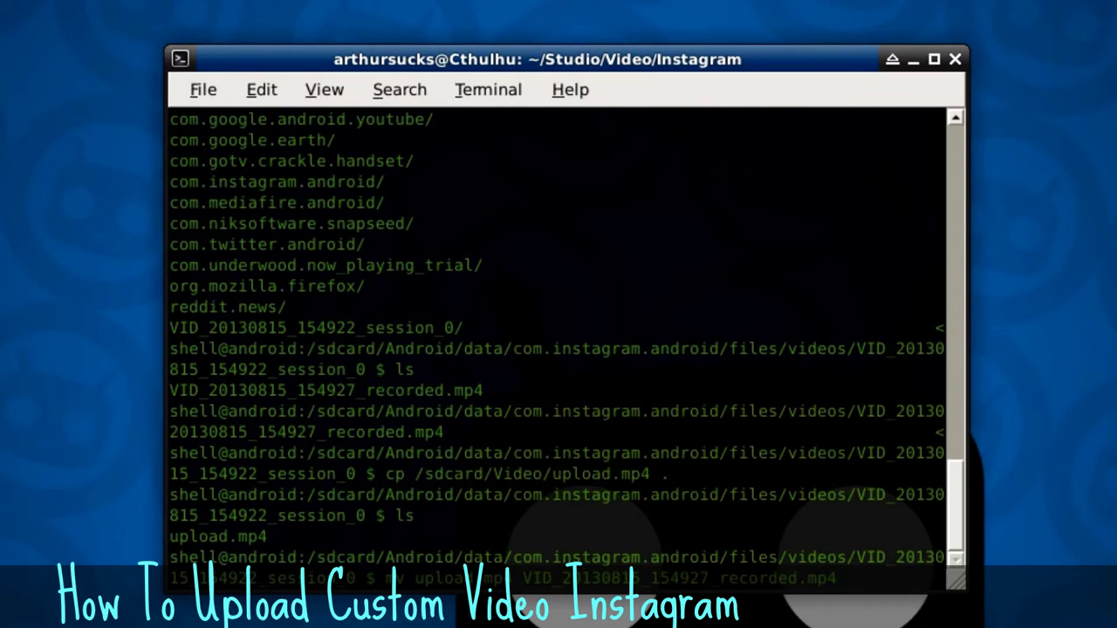
key(Return)
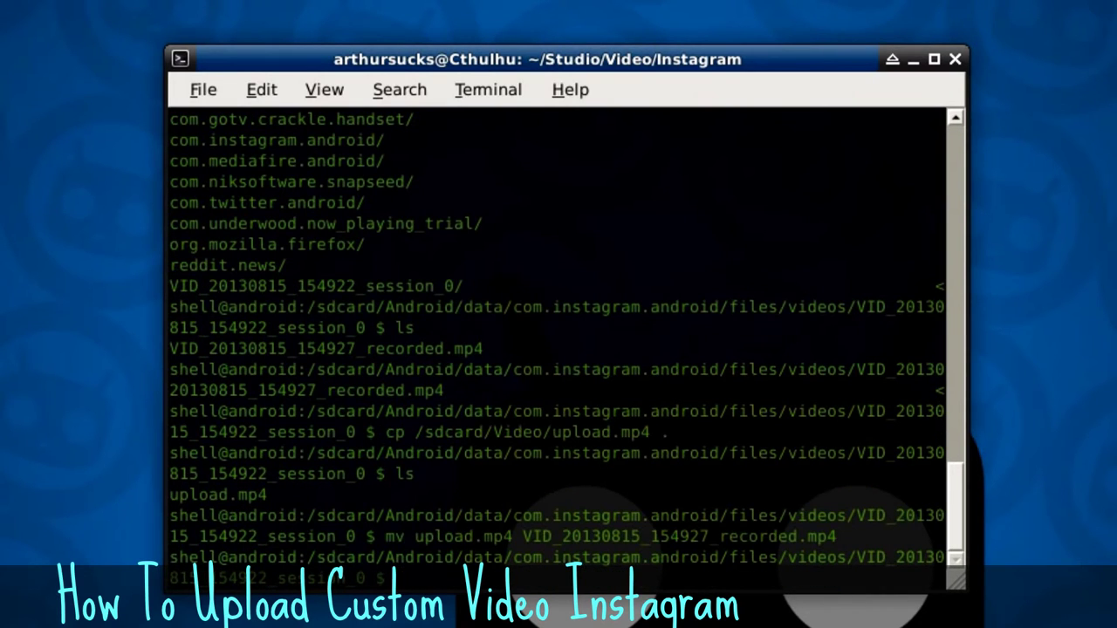